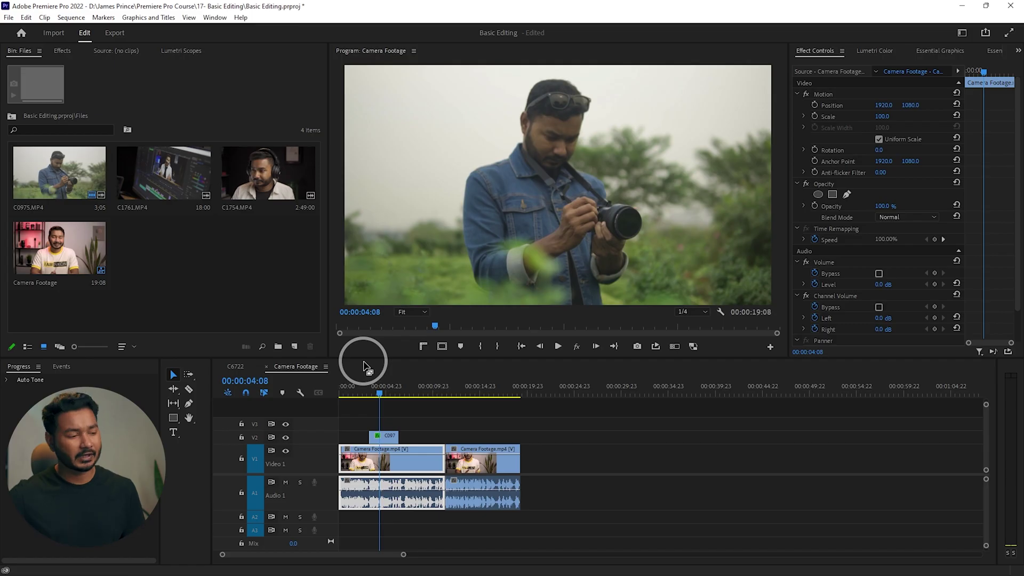
# Step: Place C1761.MP4 on V2 above the main footage and delete its audio
pyautogui.click(372, 393)
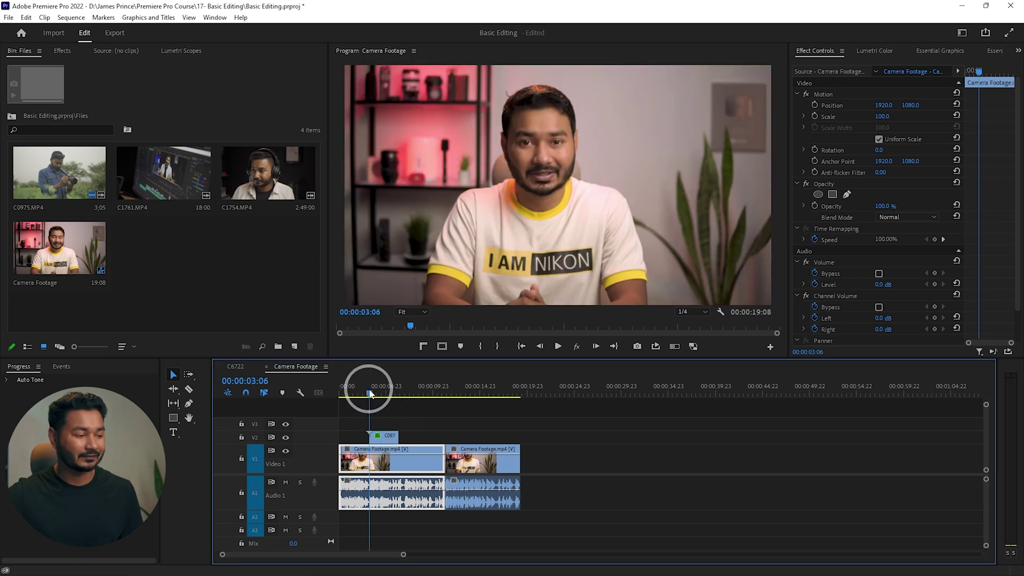
pyautogui.moveTo(371, 393); pyautogui.dragTo(360, 393)
pyautogui.click(378, 392)
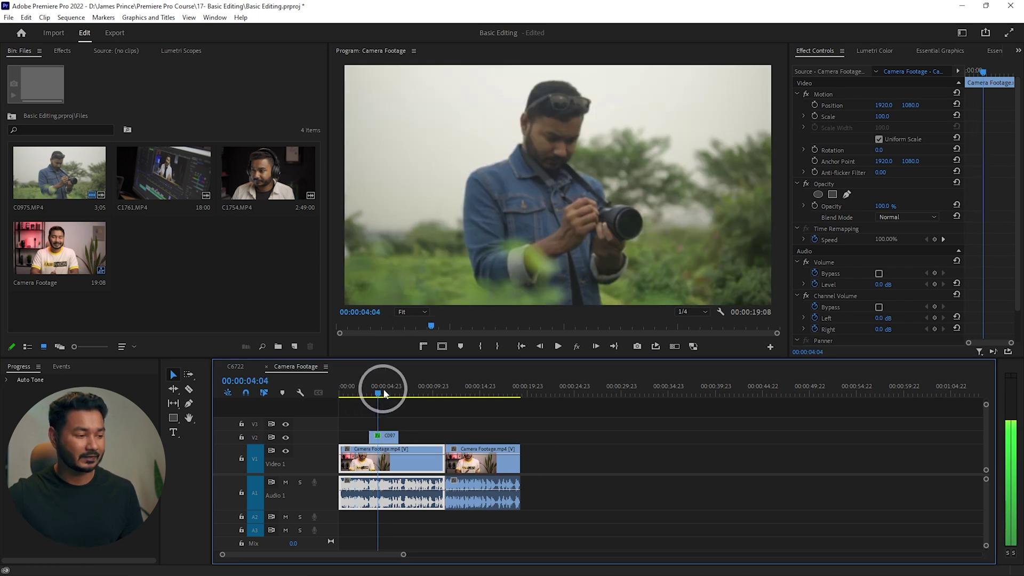
pyautogui.moveTo(158, 168); pyautogui.dragTo(433, 437)
pyautogui.keyDown('alt'); pyautogui.click(481, 517); pyautogui.keyUp('alt')
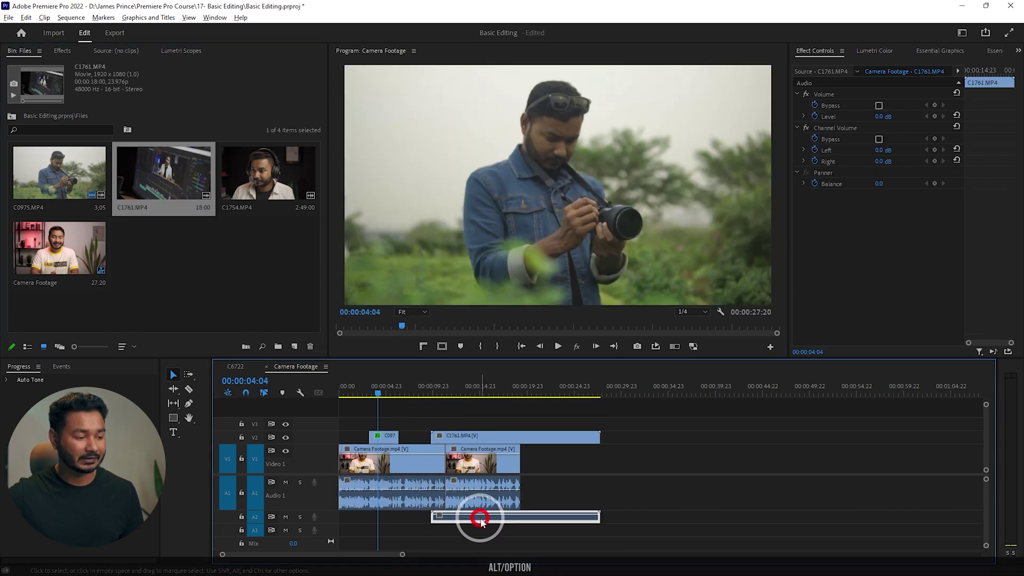
pyautogui.press('Delete')
# Step: Trim the C1761.MP4 overlay to a 3-second insert and scale it to frame size
pyautogui.moveTo(599, 436); pyautogui.dragTo(458, 437)
pyautogui.click(442, 389)
pyautogui.click(443, 437)
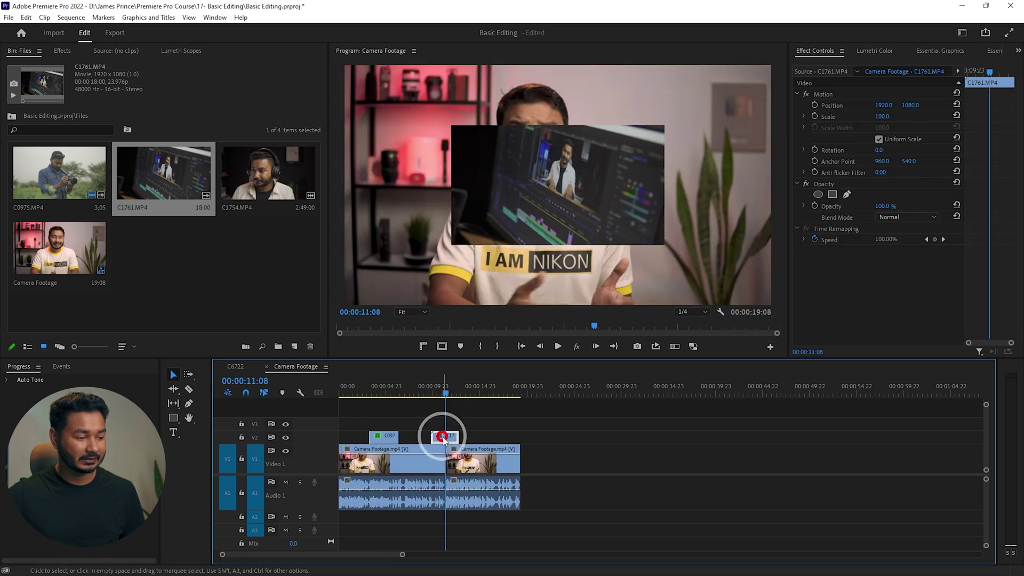
pyautogui.rightClick(453, 438)
pyautogui.click(488, 449)
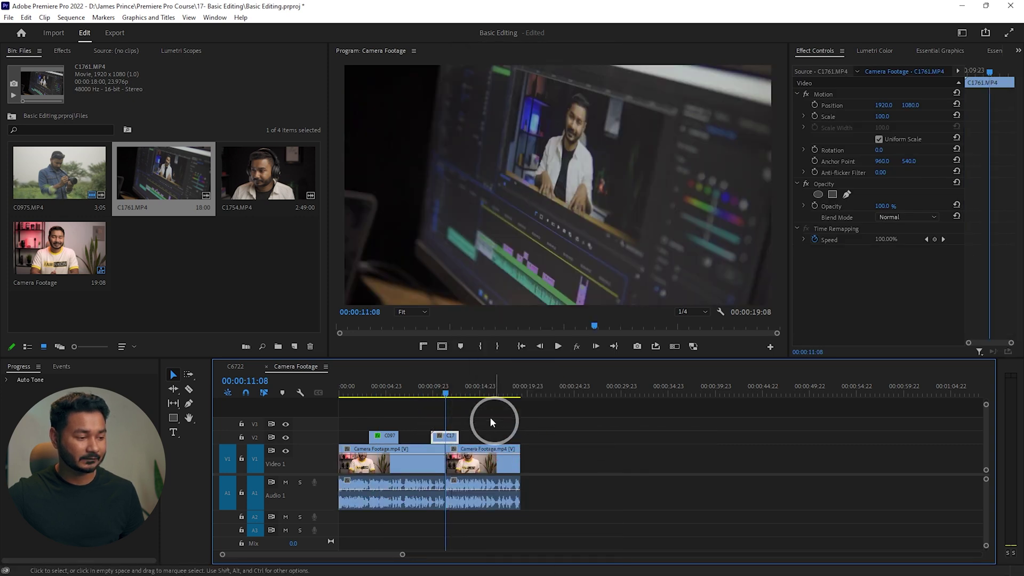
pyautogui.moveTo(397, 400)
pyautogui.mouseDown()
pyautogui.moveTo(366, 397)
pyautogui.moveTo(399, 399)
pyautogui.mouseUp()
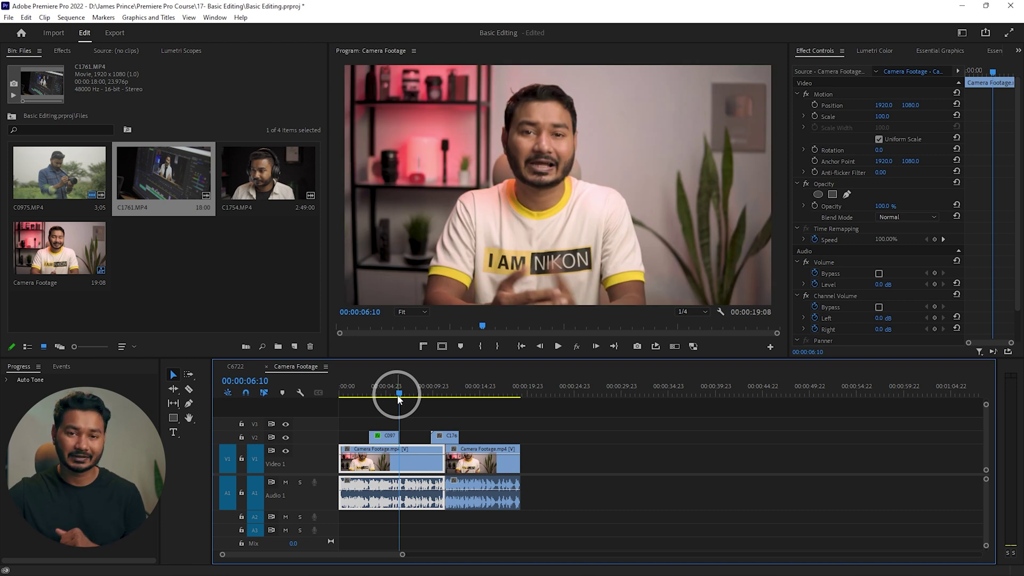
pyautogui.click(349, 395)
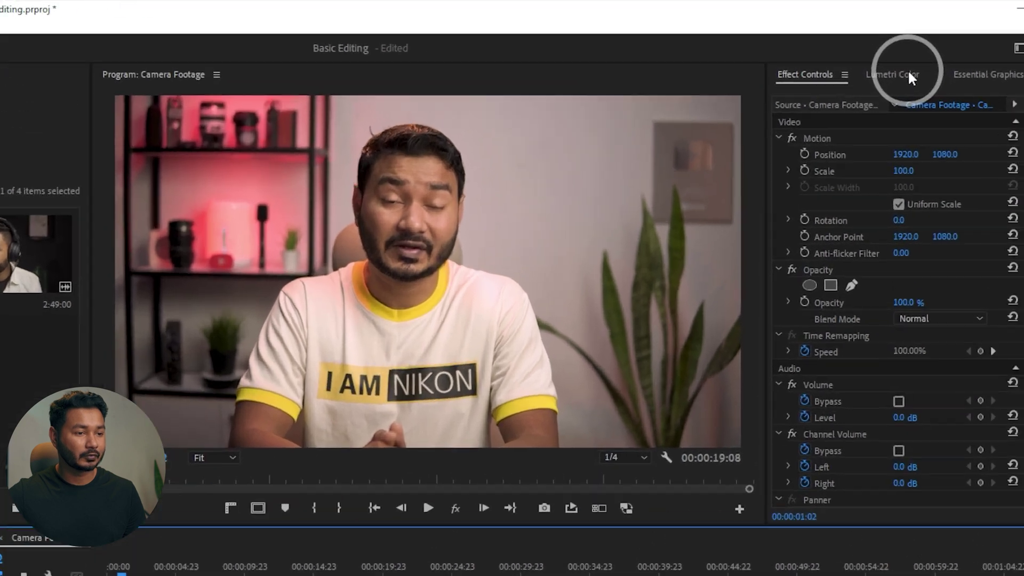
# Step: In Lumetri Color, trial a magenta Tint shift and a warmer Temperature on the clip
pyautogui.click(874, 51)
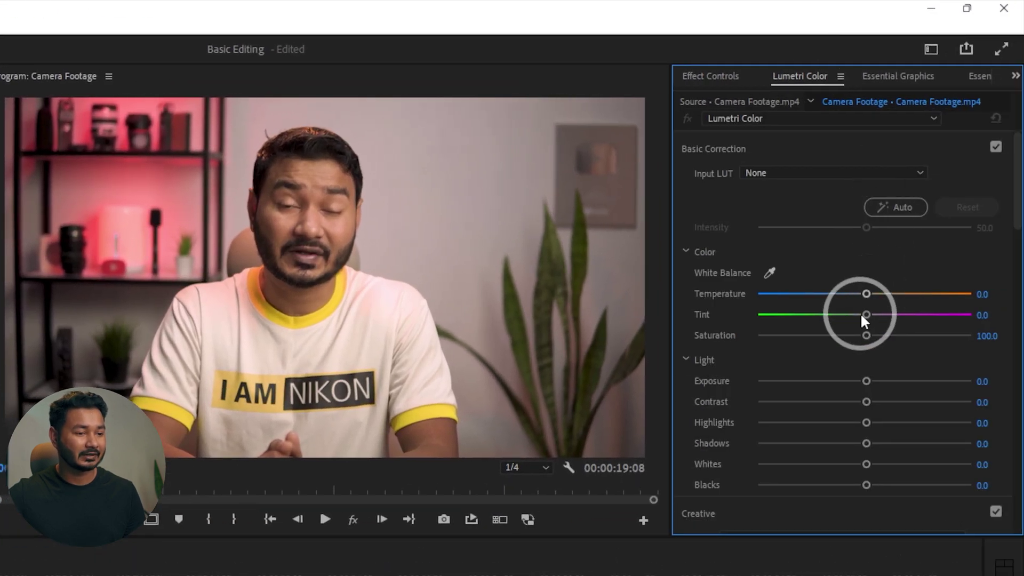
pyautogui.moveTo(888, 315); pyautogui.dragTo(858, 314)
pyautogui.moveTo(860, 296); pyautogui.dragTo(880, 292)
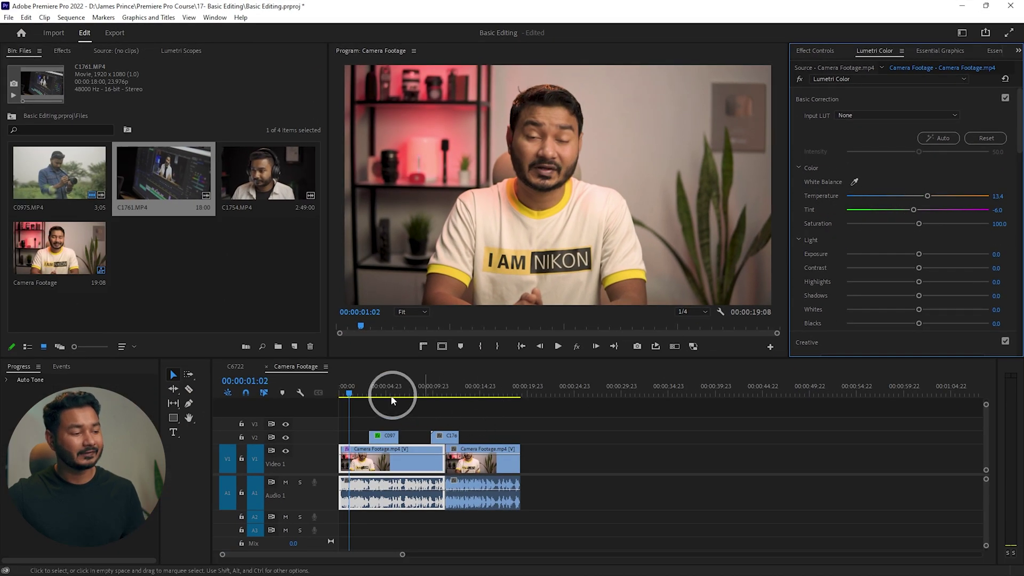
pyautogui.click(384, 393)
pyautogui.click(383, 436)
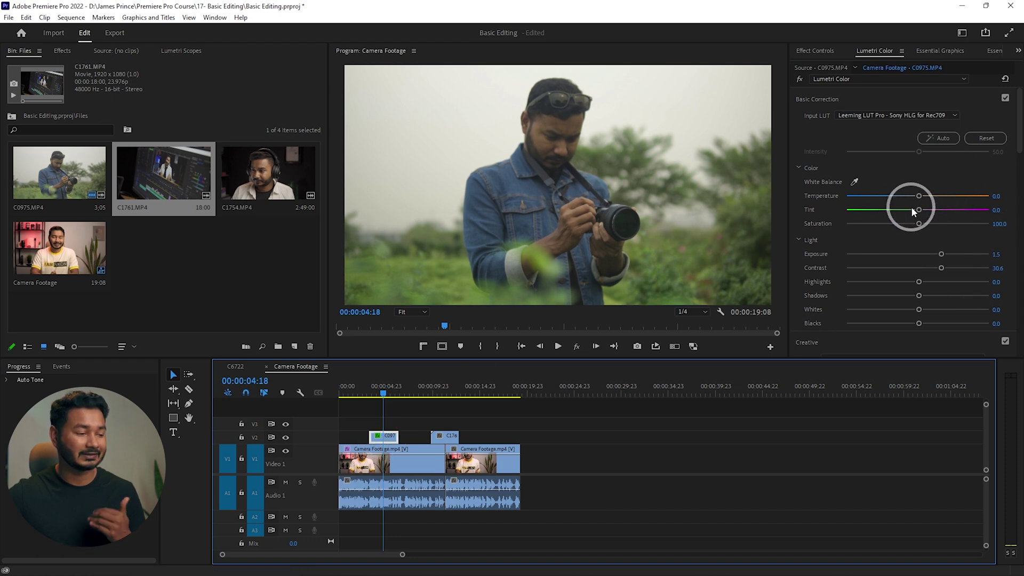
# Step: Undo the colour change, reset the Camera Footage Tint to 0, and deselect everything
pyautogui.hotkey('ctrl', 'z')
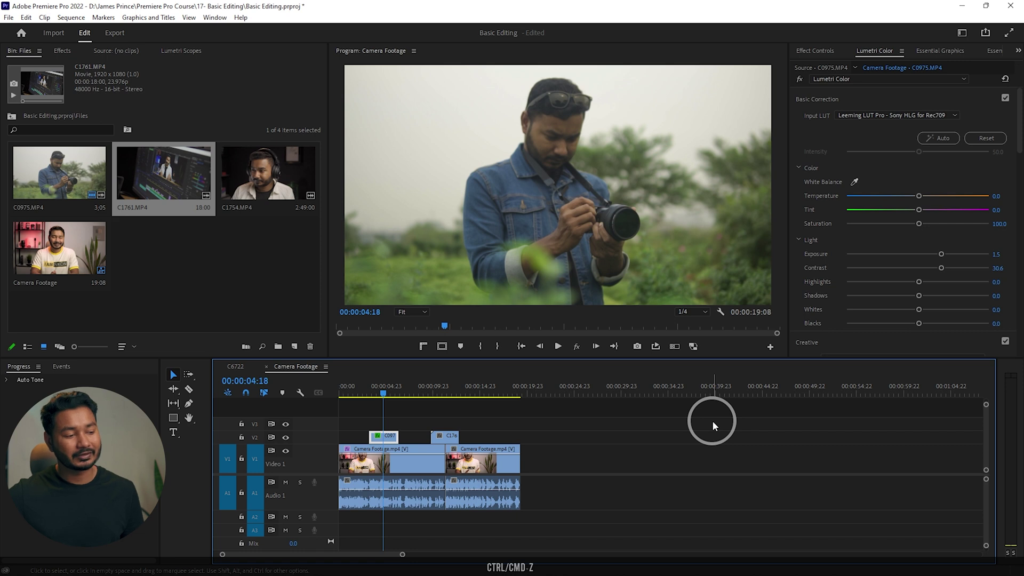
pyautogui.click(378, 463)
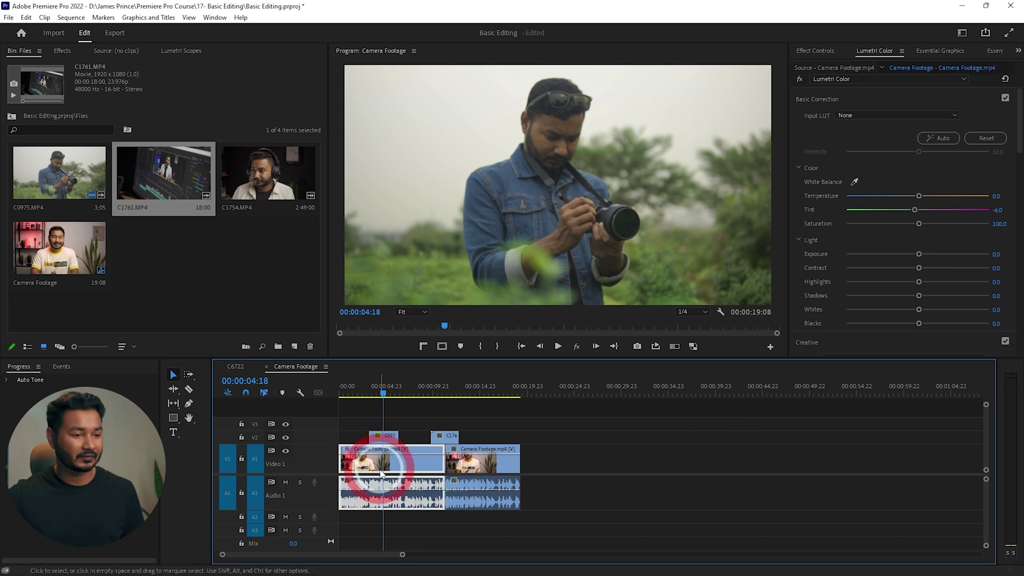
pyautogui.doubleClick(917, 209)
pyautogui.click(401, 422)
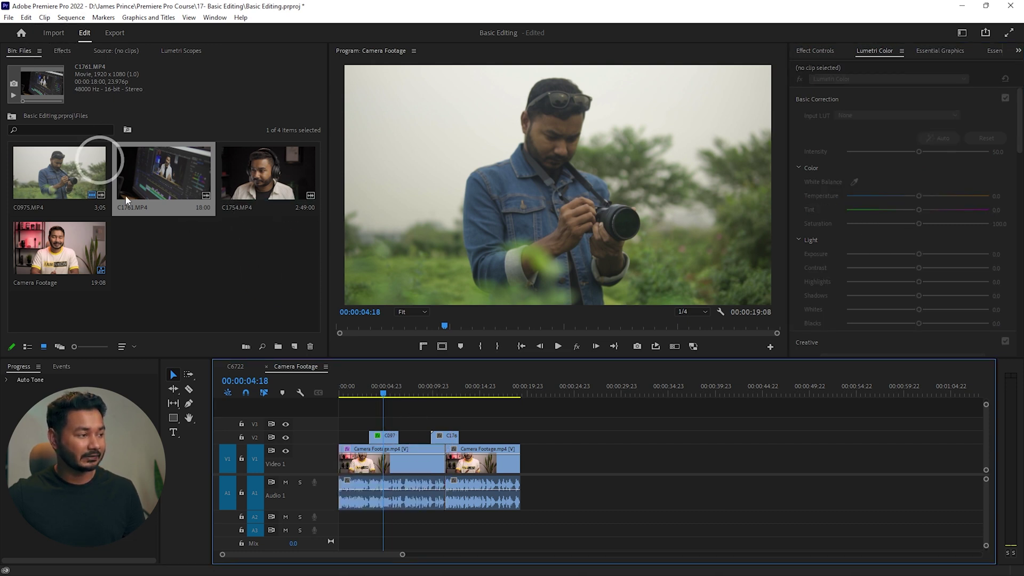
pyautogui.click(4, 50)
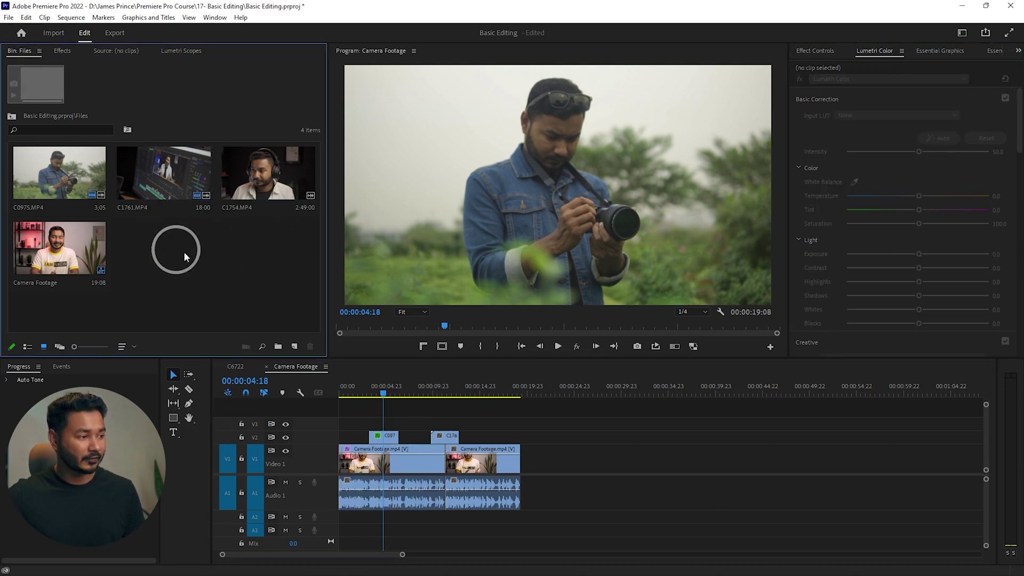
# Step: Create a 3840×2160 Adjustment Layer, 4:00 long at 23.976 fps, in the project bin
pyautogui.rightClick(194, 254)
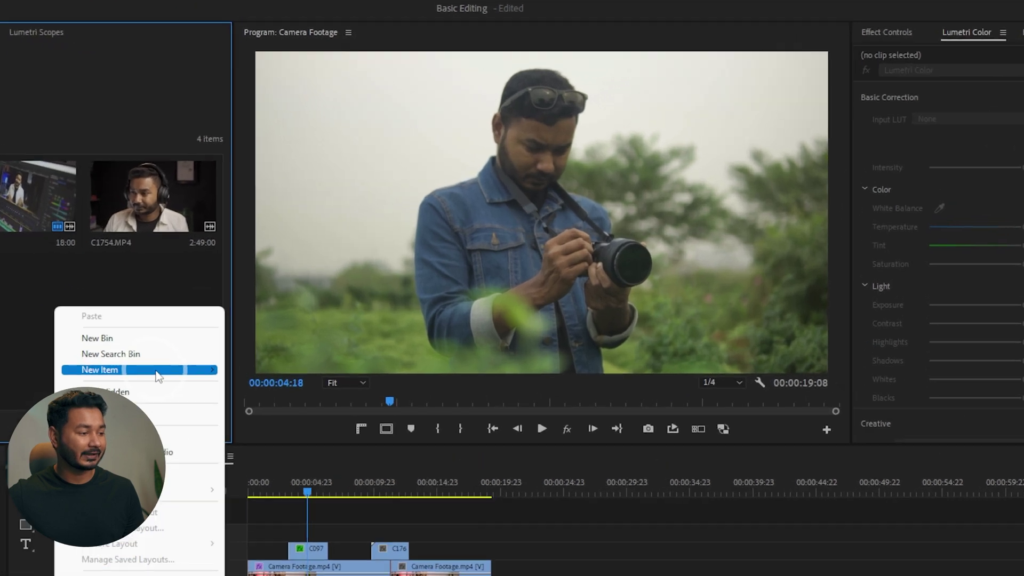
pyautogui.moveTo(158, 377)
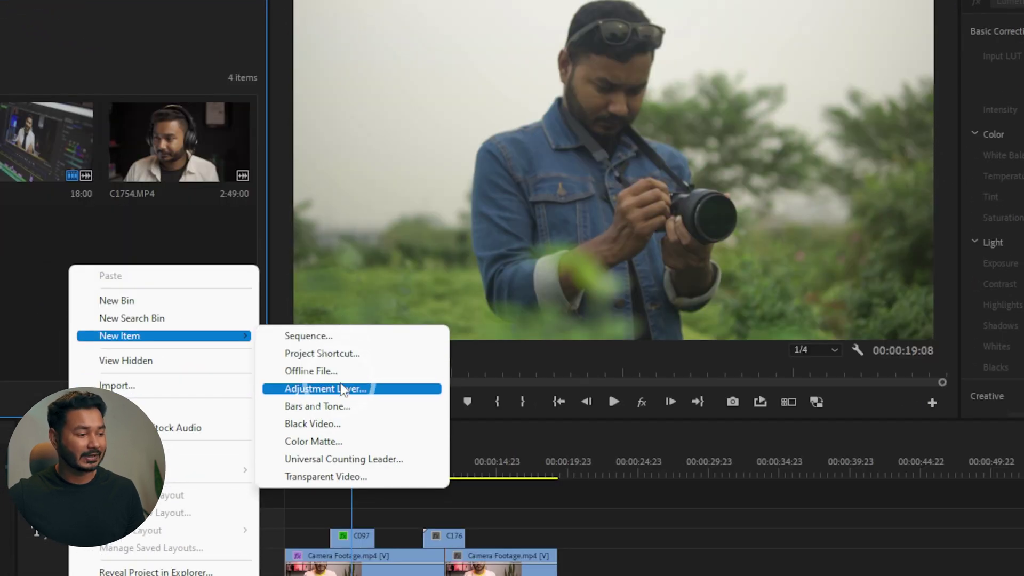
pyautogui.click(342, 388)
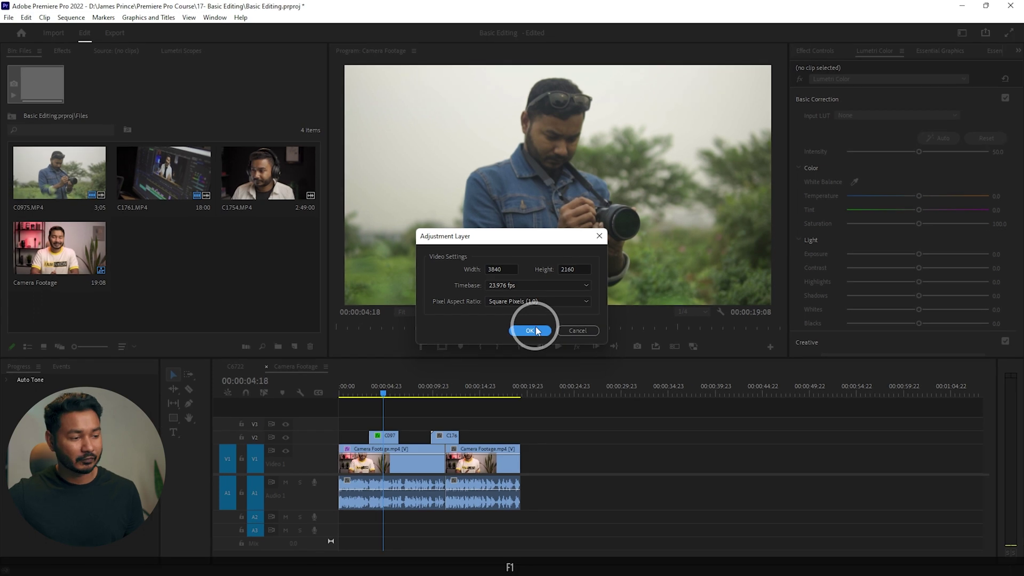
pyautogui.click(534, 332)
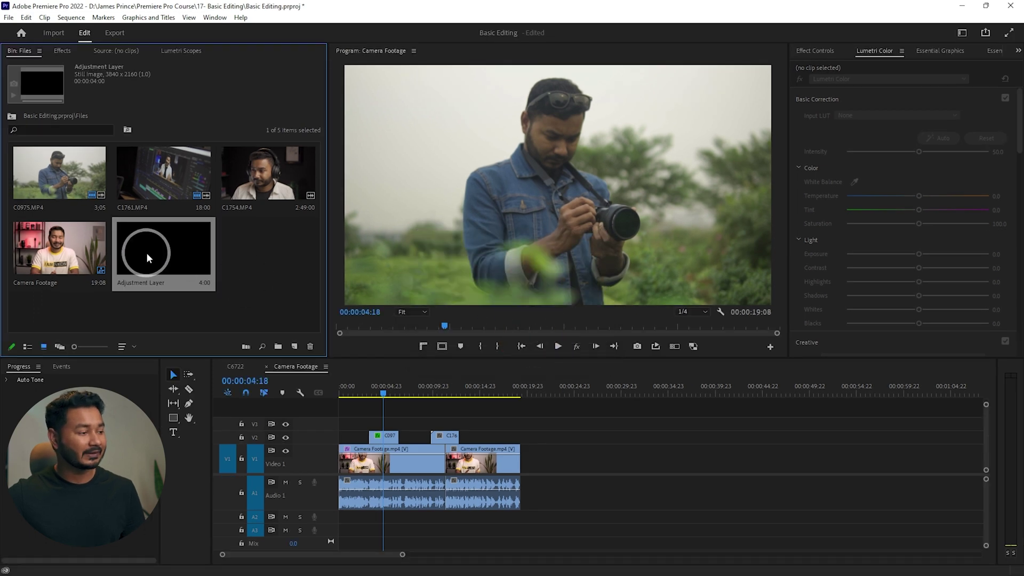
# Step: Put the Adjustment Layer on V3, extend it to 00:00:19:07, and select it
pyautogui.moveTo(221, 291); pyautogui.dragTo(344, 426)
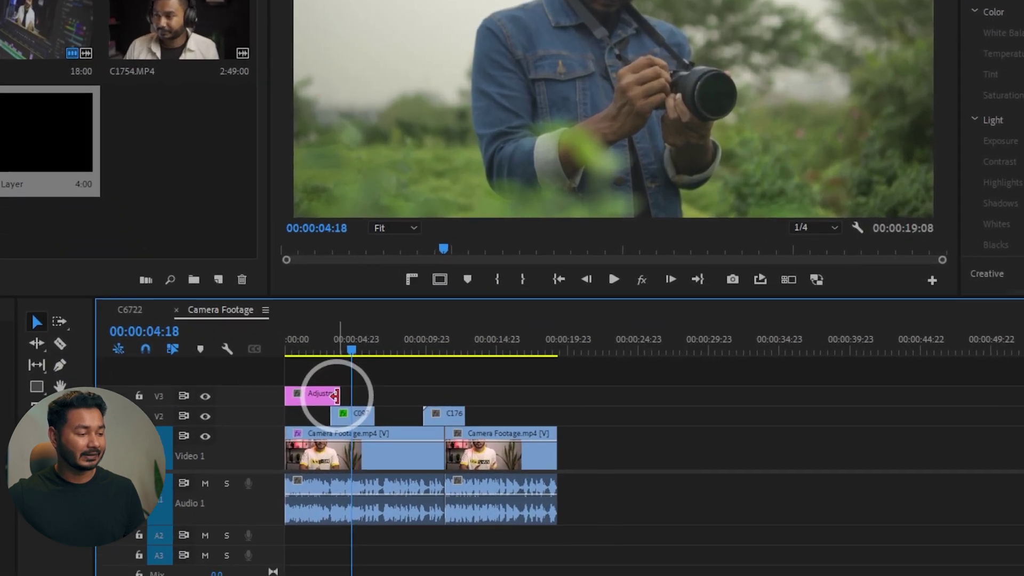
pyautogui.moveTo(334, 396); pyautogui.dragTo(557, 389)
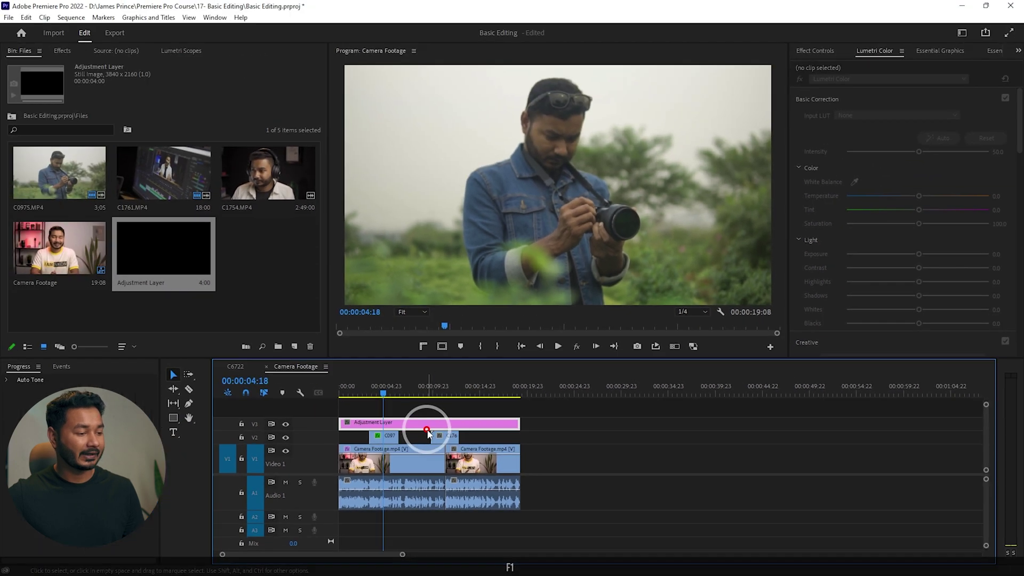
pyautogui.click(414, 398)
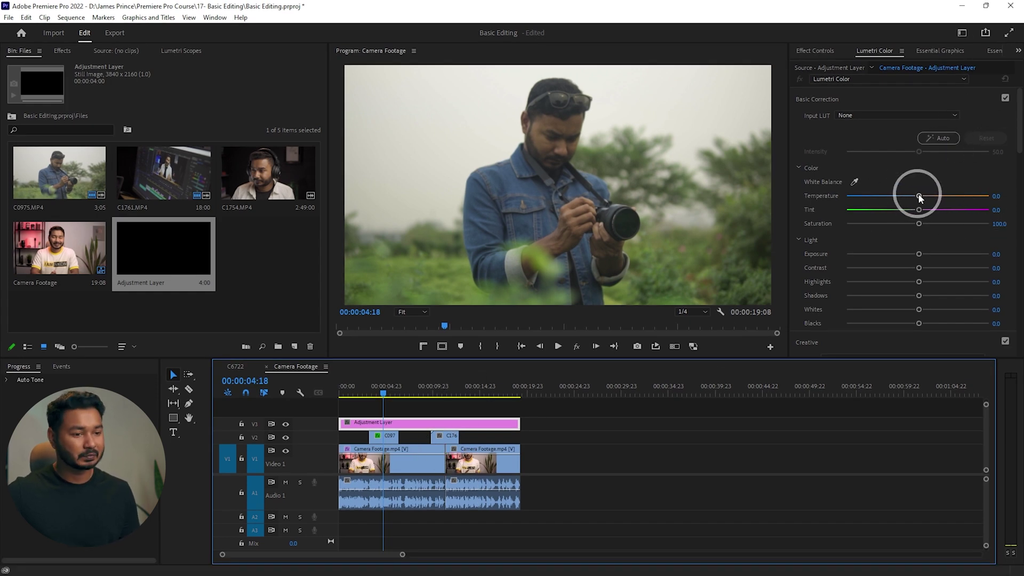
pyautogui.moveTo(918, 198); pyautogui.dragTo(952, 197)
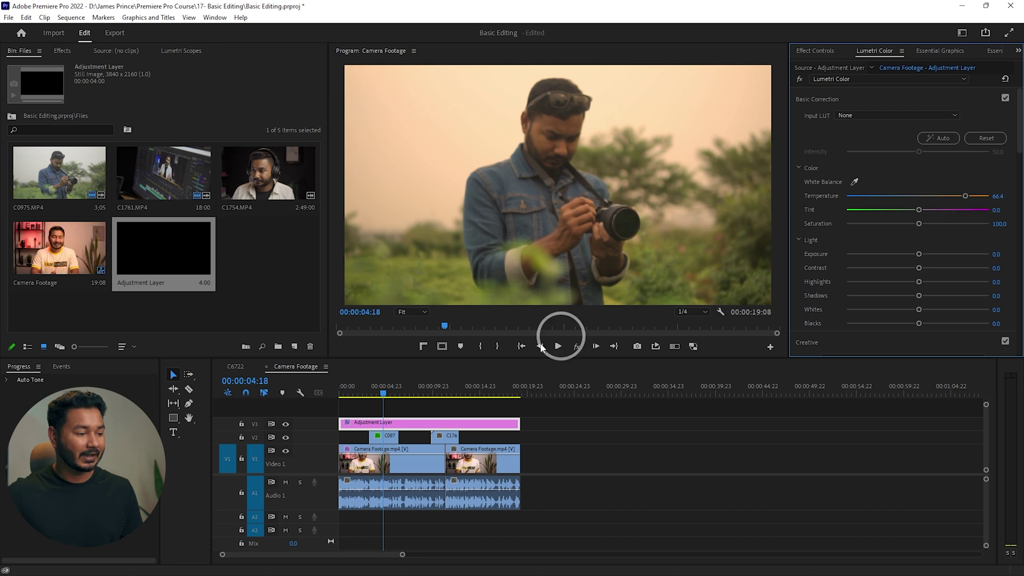
pyautogui.moveTo(384, 392); pyautogui.dragTo(361, 395)
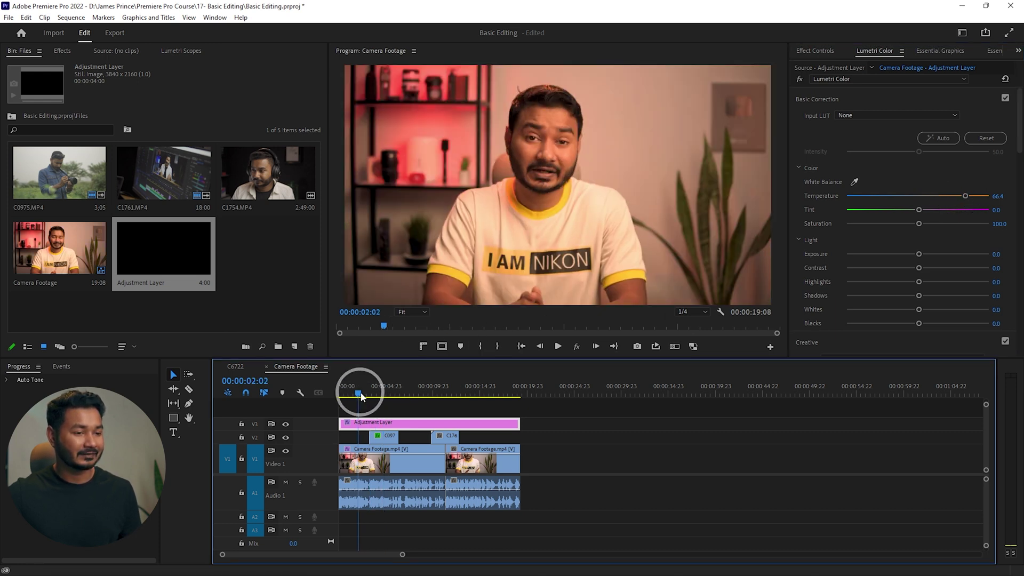
pyautogui.moveTo(365, 396); pyautogui.dragTo(447, 399)
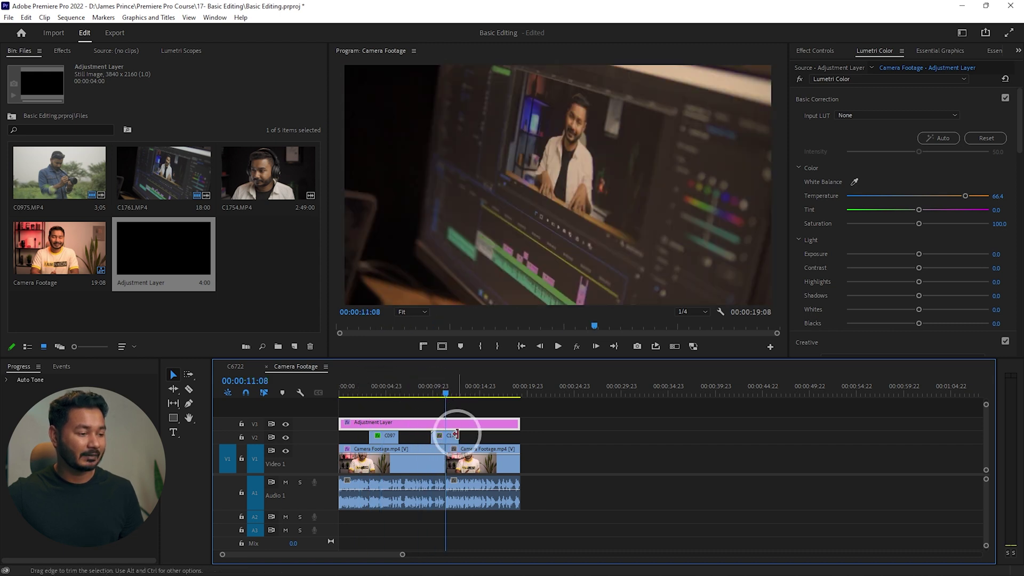
pyautogui.doubleClick(960, 198)
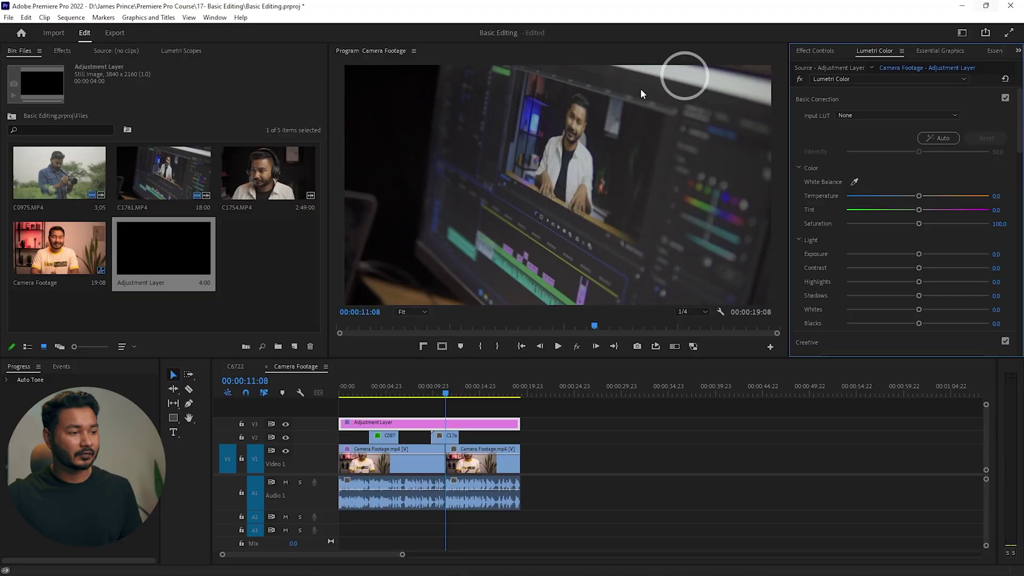
pyautogui.click(355, 393)
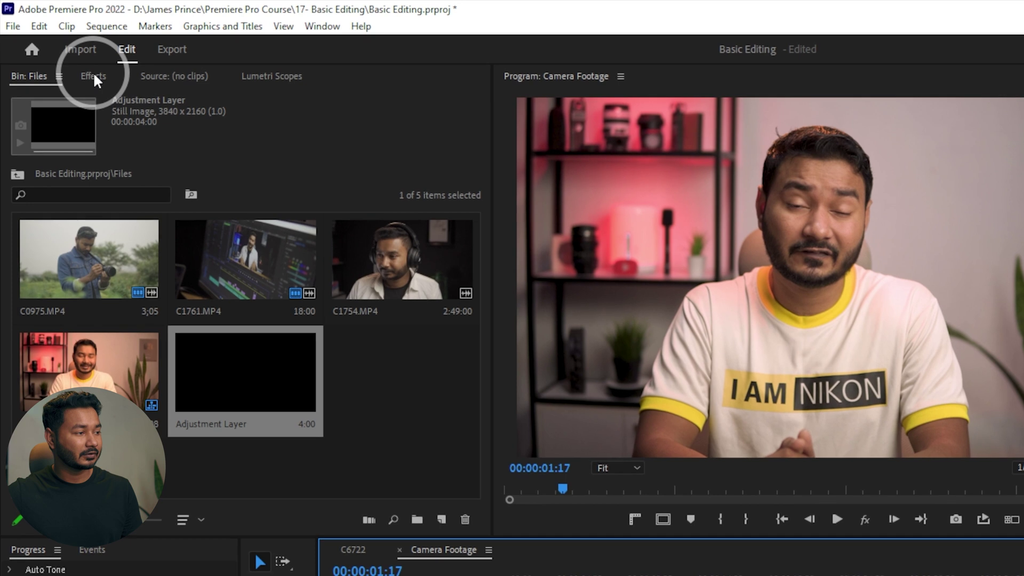
# Step: Search the effects for 'crop' and apply Crop to the Adjustment Layer clip
pyautogui.click(63, 51)
pyautogui.click(90, 96)
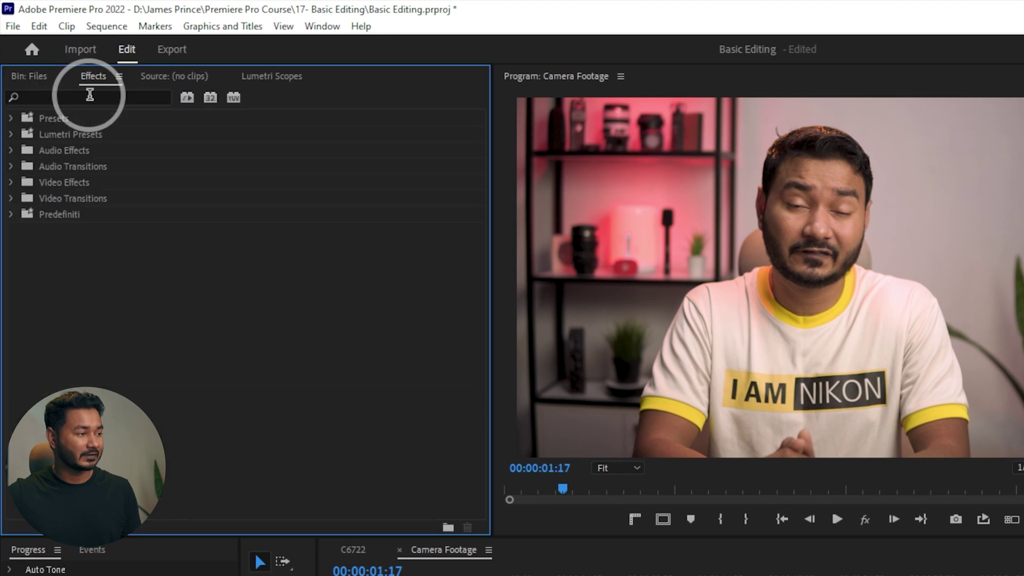
pyautogui.write('crop')
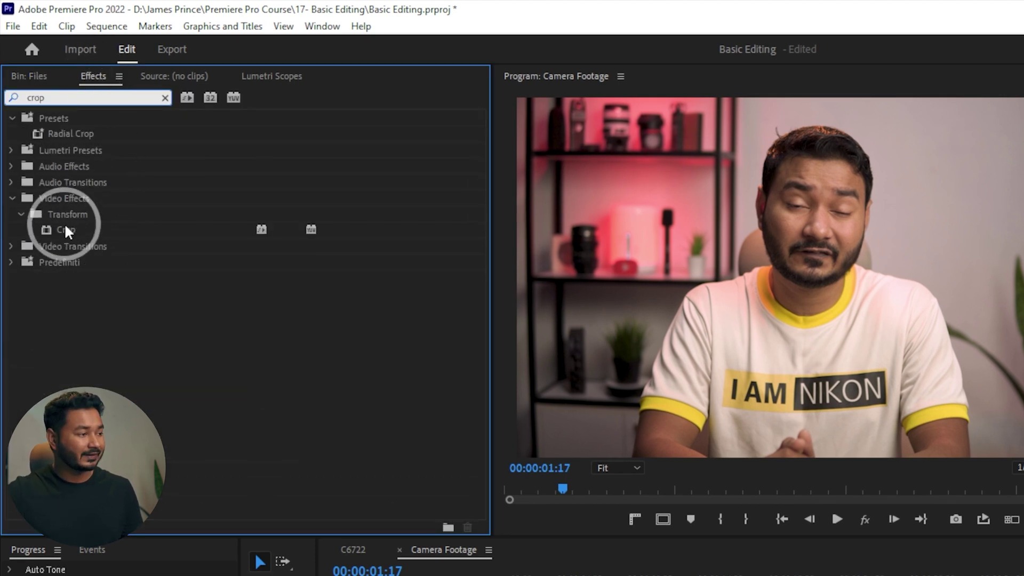
pyautogui.moveTo(64, 229); pyautogui.dragTo(519, 575)
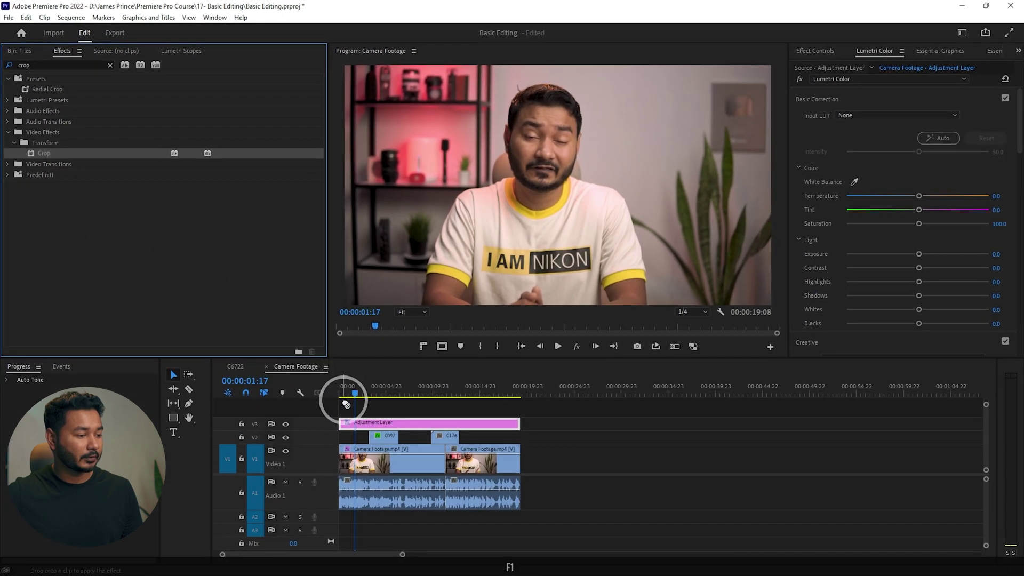
pyautogui.moveTo(346, 405); pyautogui.dragTo(359, 424)
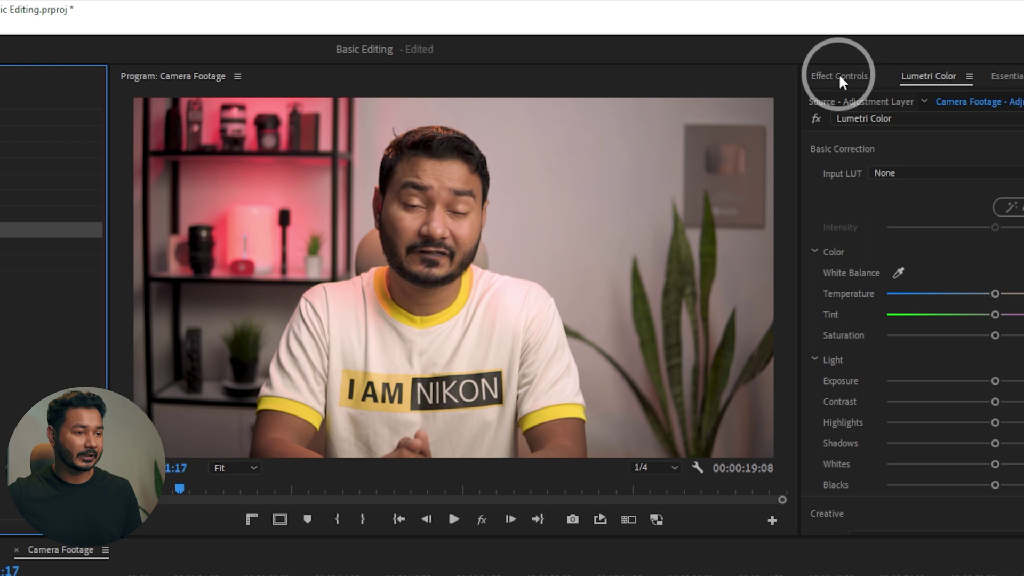
# Step: Set the adjustment layer's Crop Top and Bottom to 12% in Effect Controls
pyautogui.click(815, 51)
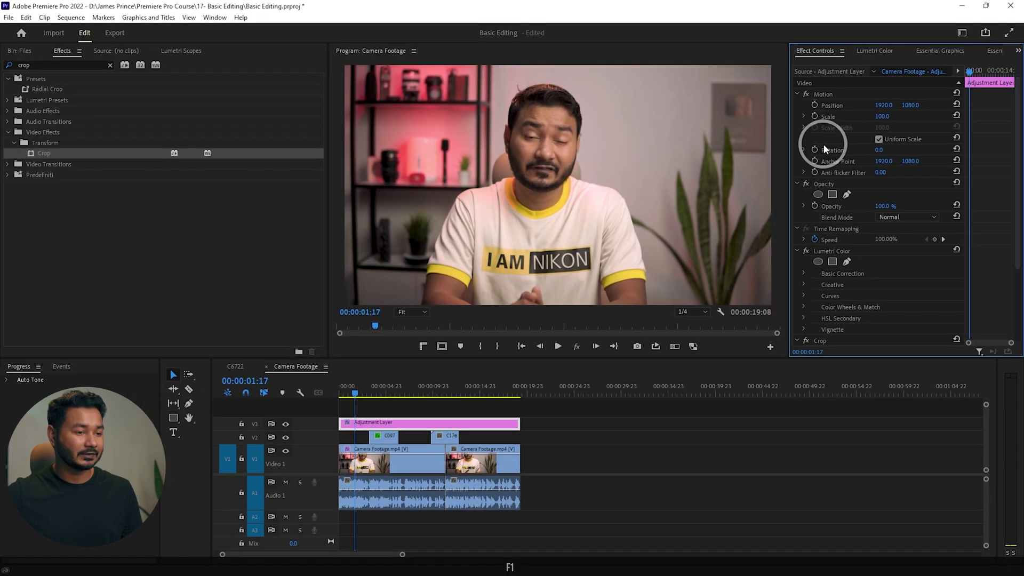
pyautogui.scroll(-3, 850, 229)
pyautogui.scroll(-1, 823, 148)
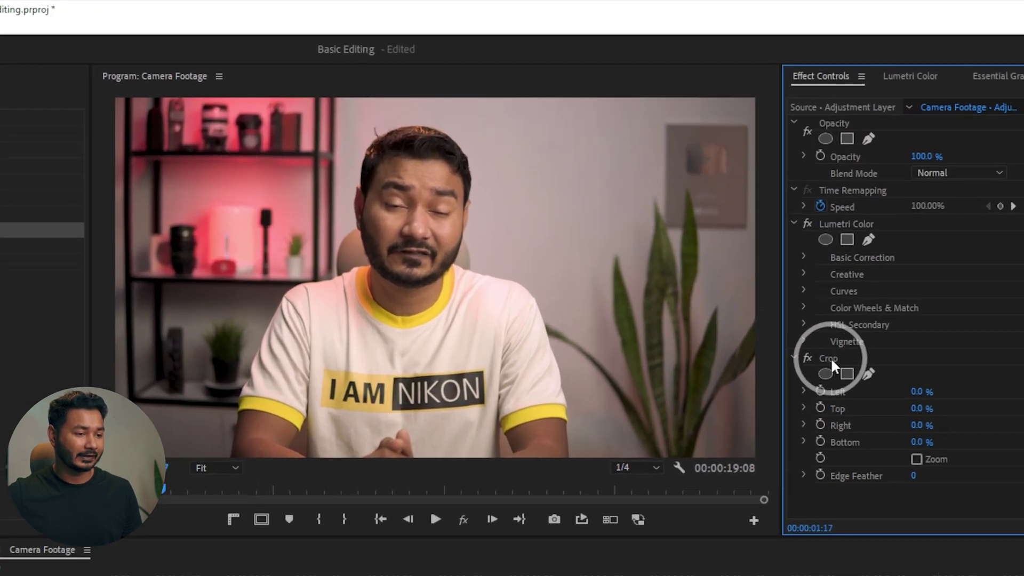
pyautogui.click(830, 357)
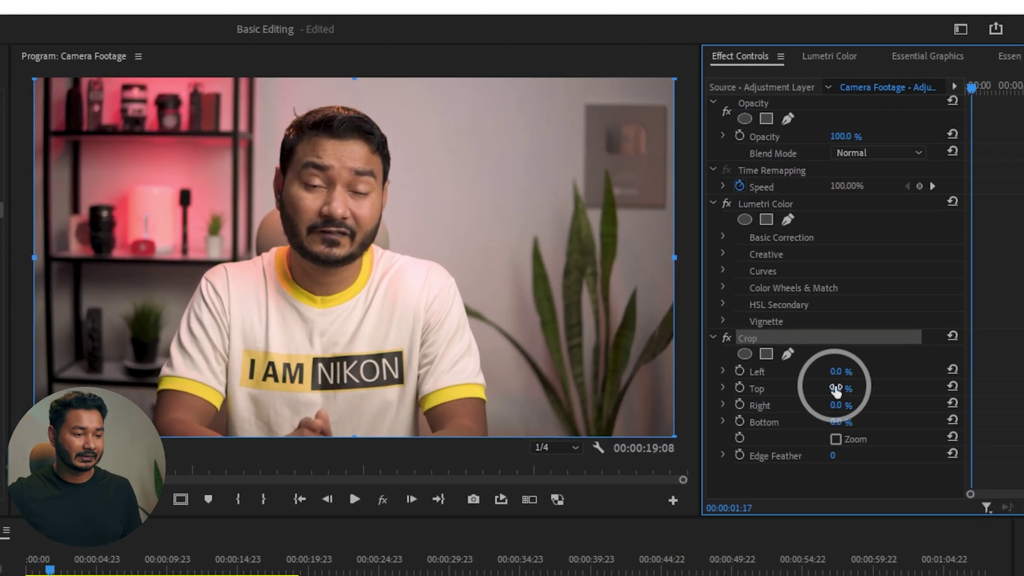
pyautogui.click(883, 272)
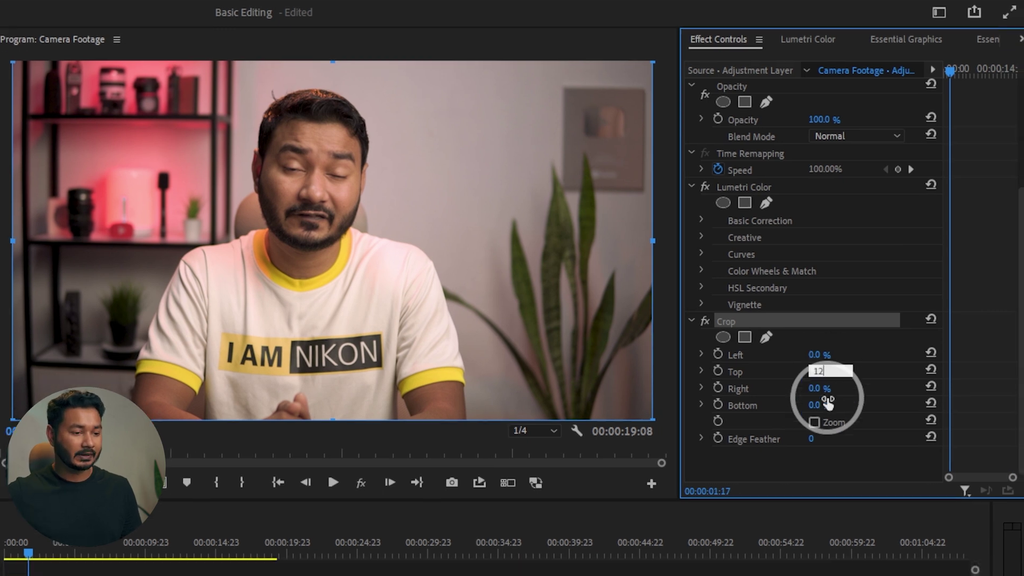
pyautogui.click(826, 422)
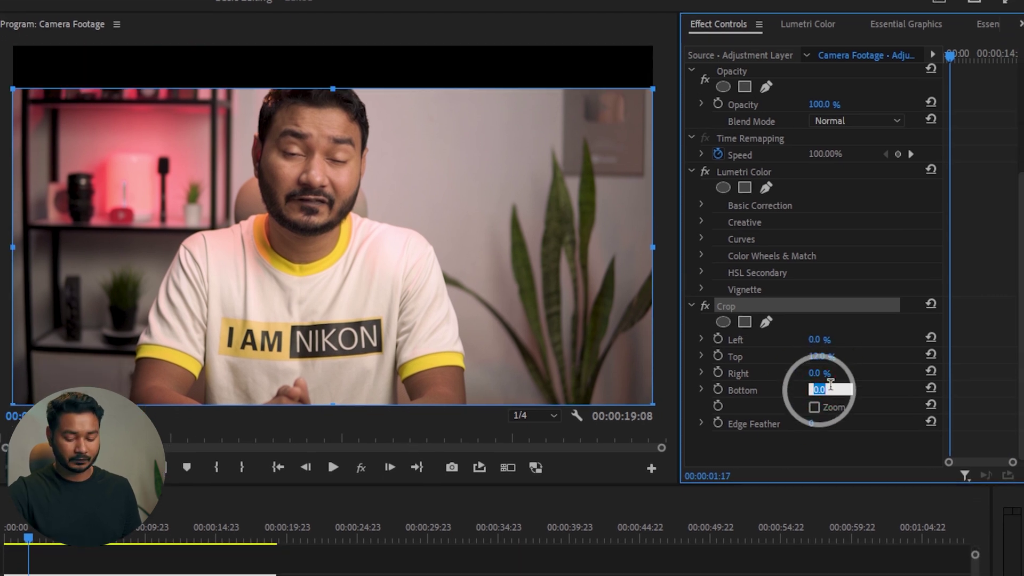
pyautogui.press('Return')
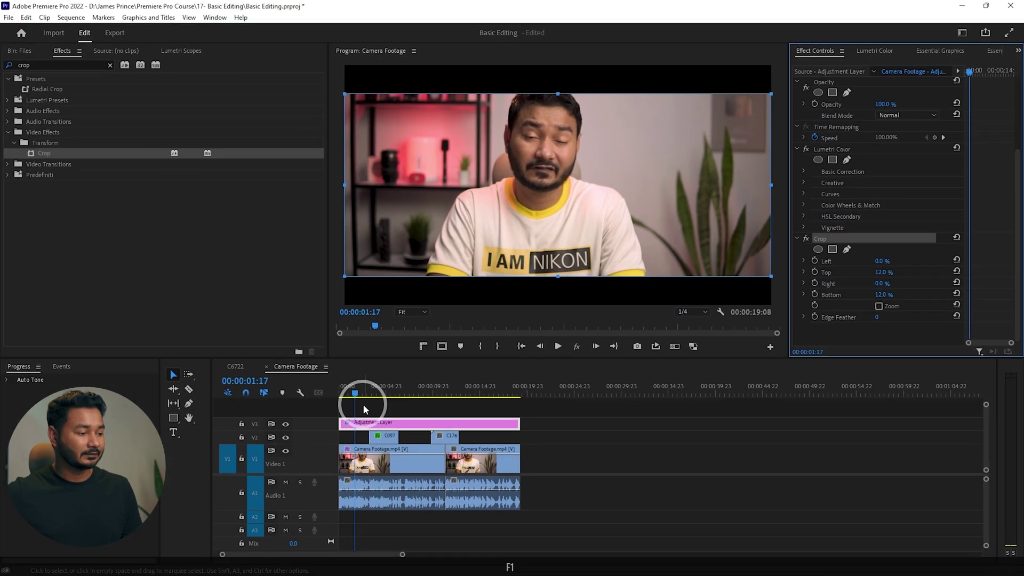
pyautogui.moveTo(347, 391); pyautogui.dragTo(352, 395)
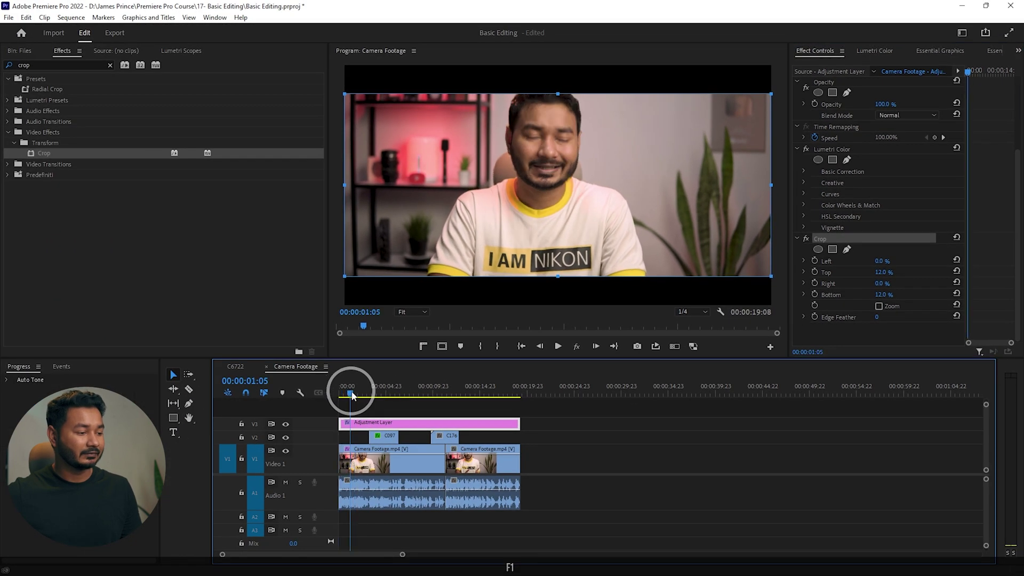
# Step: Play back the letterboxed sequence and stop on the first Camera Footage clip
pyautogui.press('space')
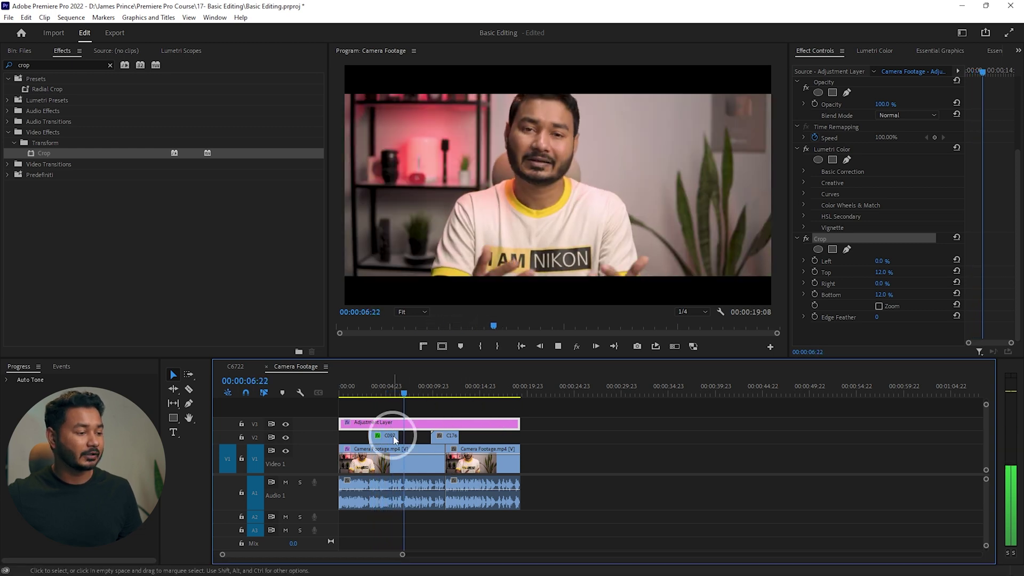
pyautogui.click(394, 467)
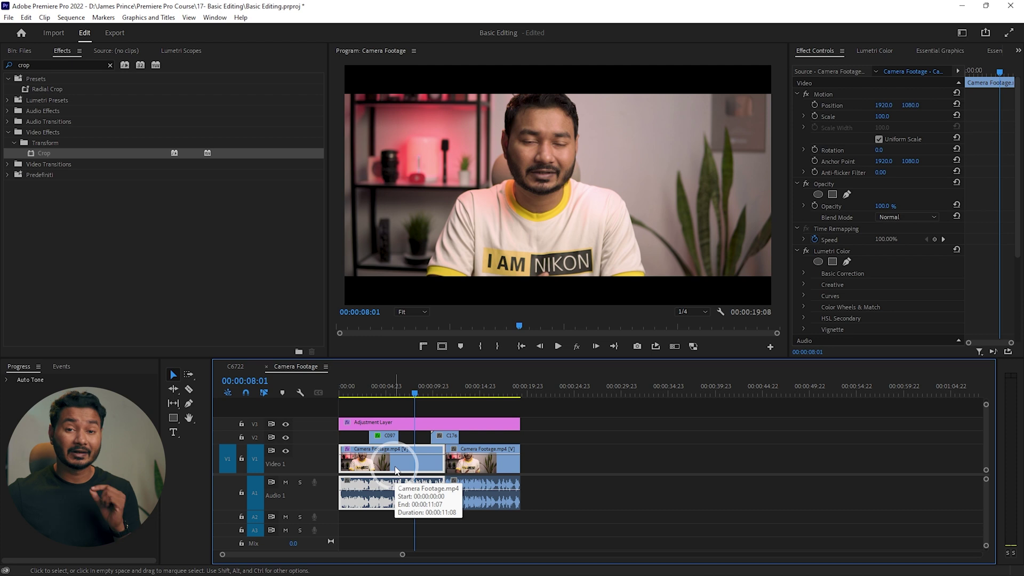